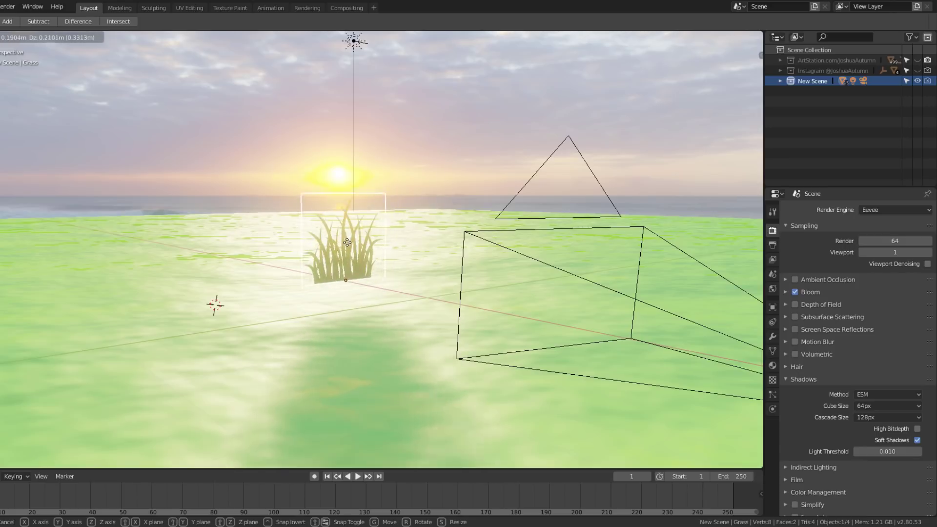
Step: Drop the grass card lower onto the ground and add an empty Locked Track constraint
left_click(355, 252)
middle_click_drag(366, 239, 398, 253)
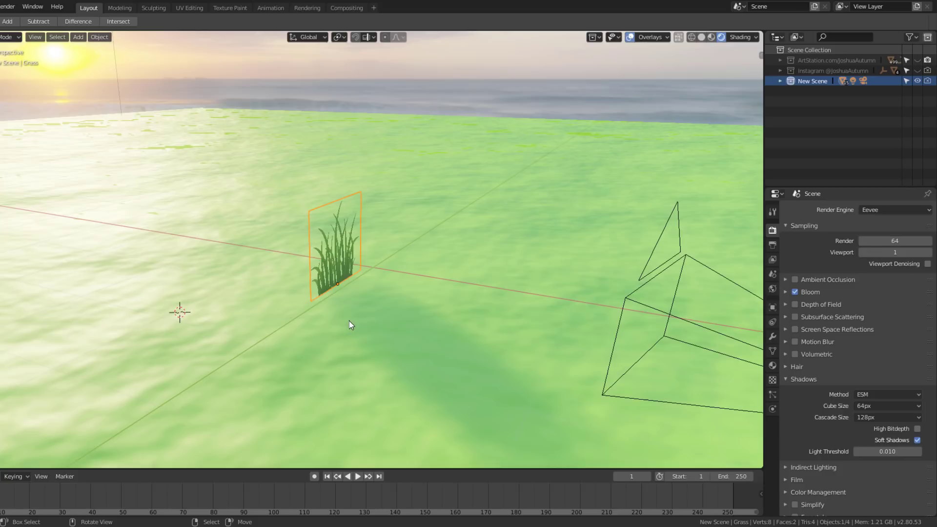
left_click(772, 322)
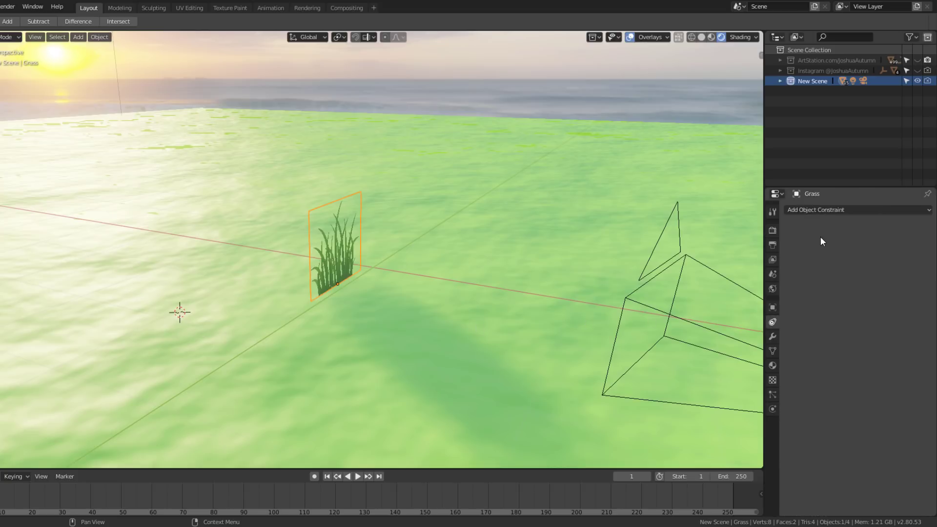
left_click(815, 209)
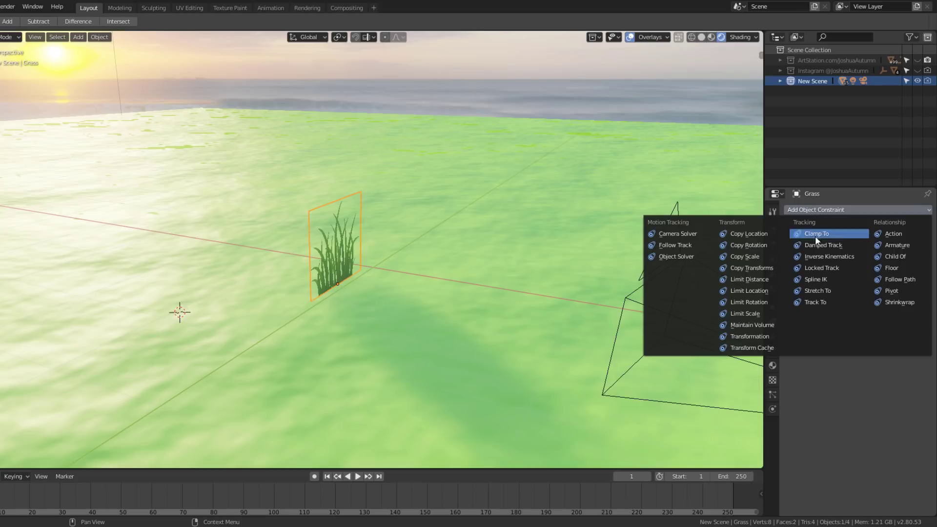
left_click(822, 267)
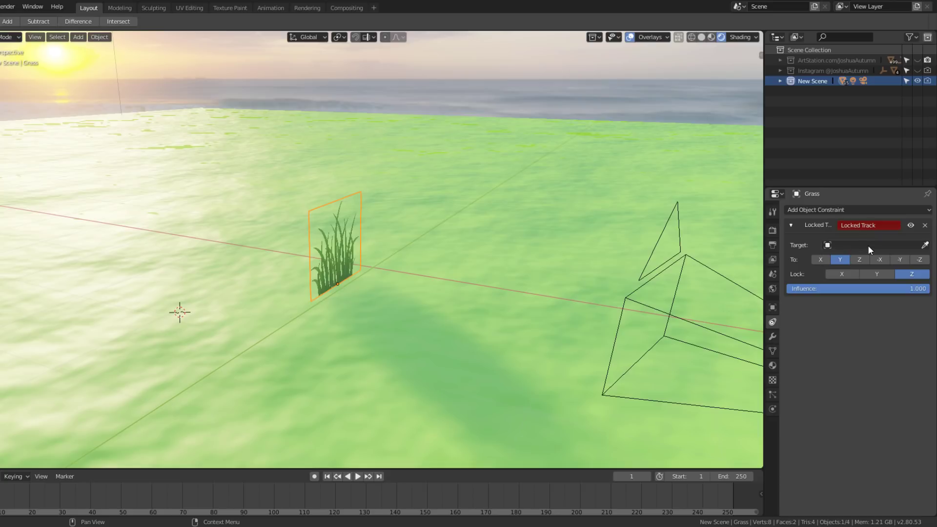
Step: Set the Locked Track target to Camera with To axis Z and Lock axis Y
left_click(923, 245)
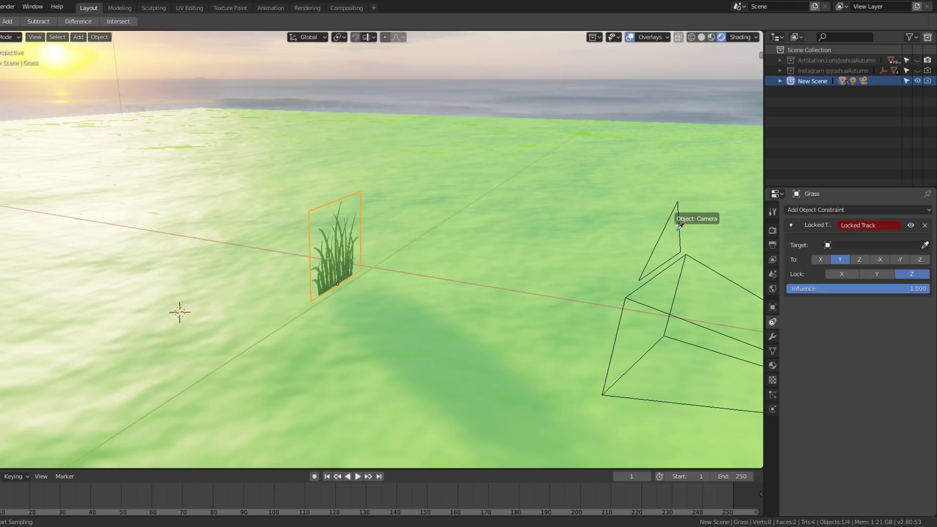
left_click(664, 242)
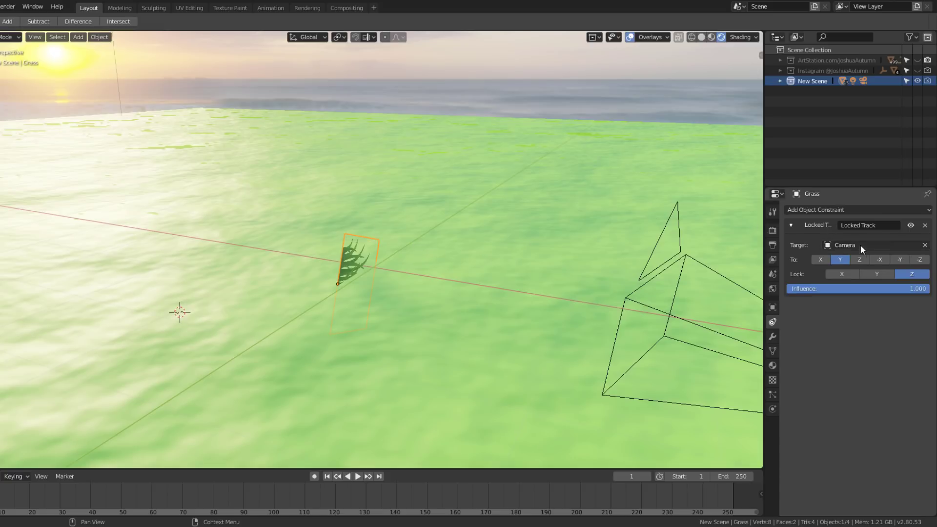
left_click(861, 261)
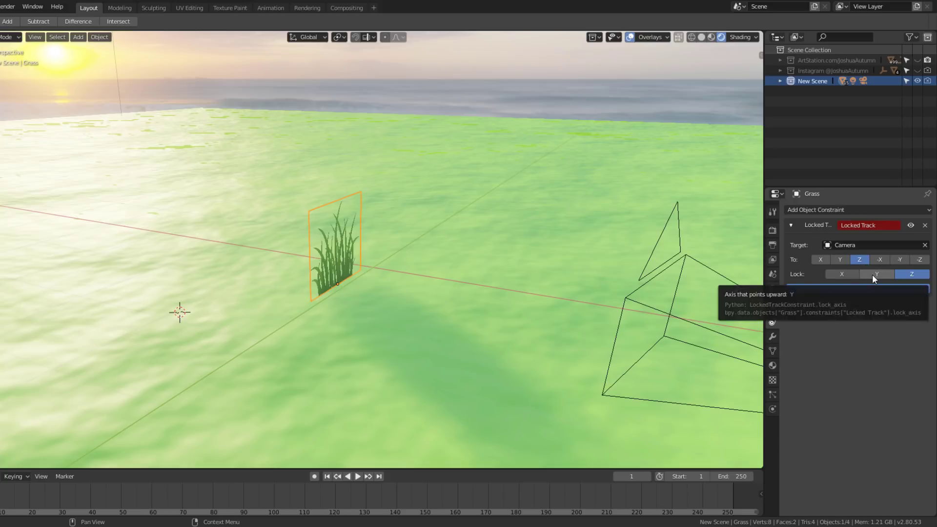
left_click(871, 274)
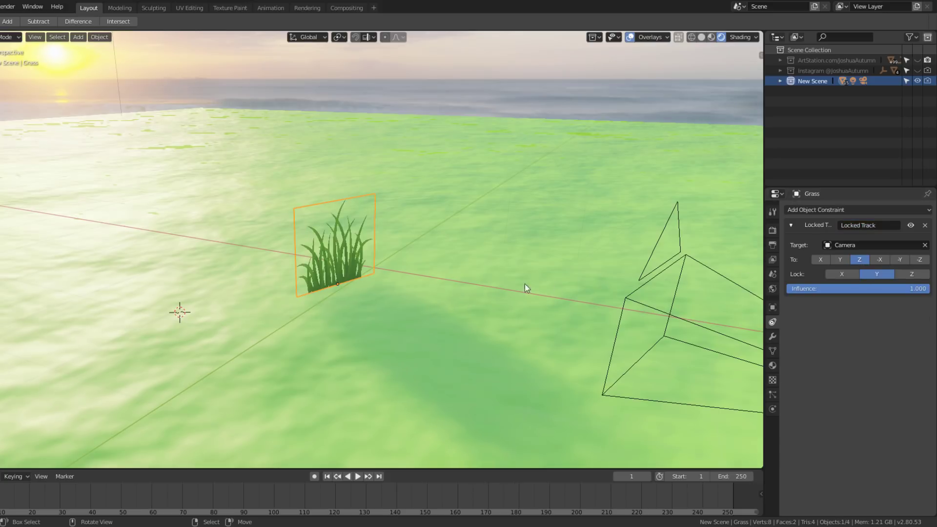
middle_click_drag(524, 283, 623, 220)
left_click(623, 220)
key("g")
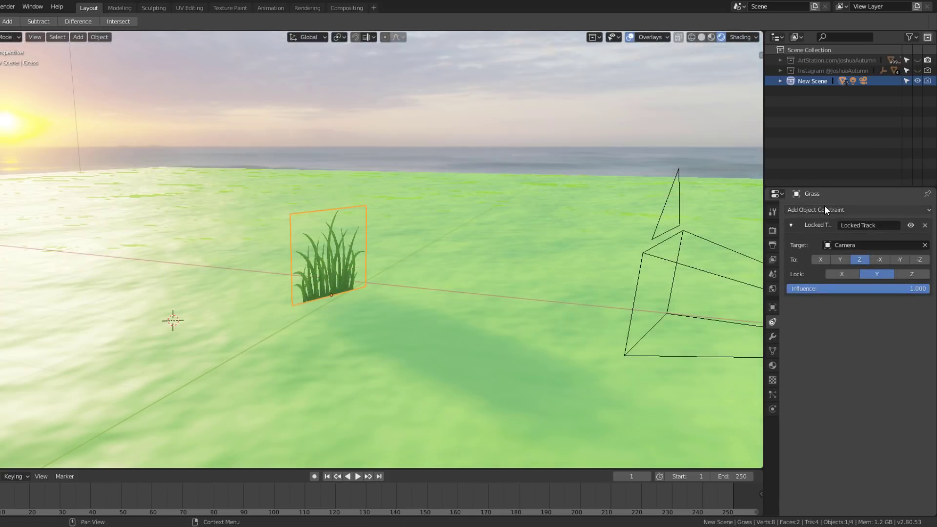
Step: Add a second Locked Track on the grass targeting Camera, To Z, Lock X
left_click(824, 209)
left_click(821, 268)
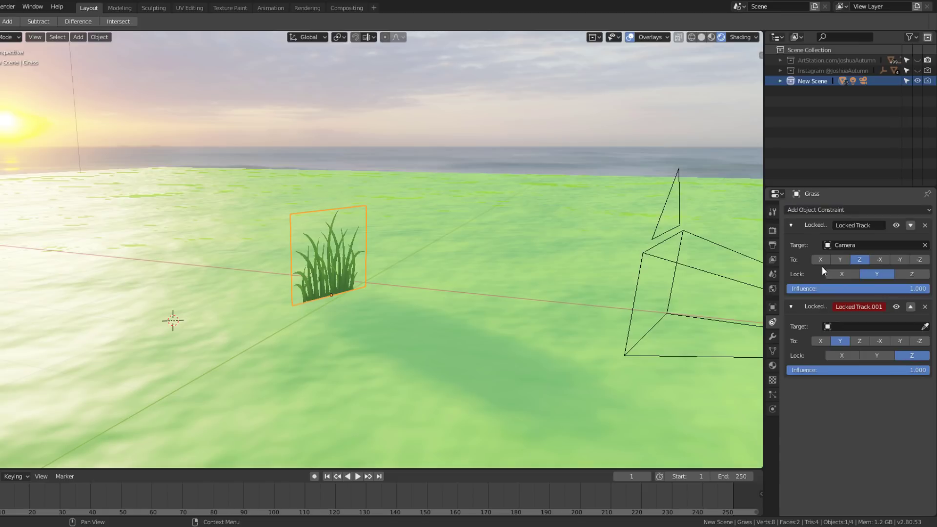
left_click(925, 326)
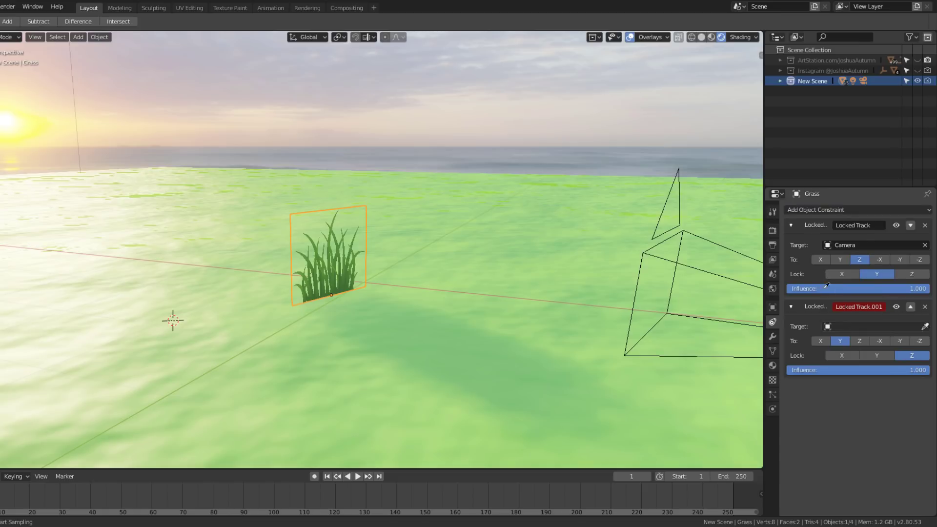
left_click(678, 228)
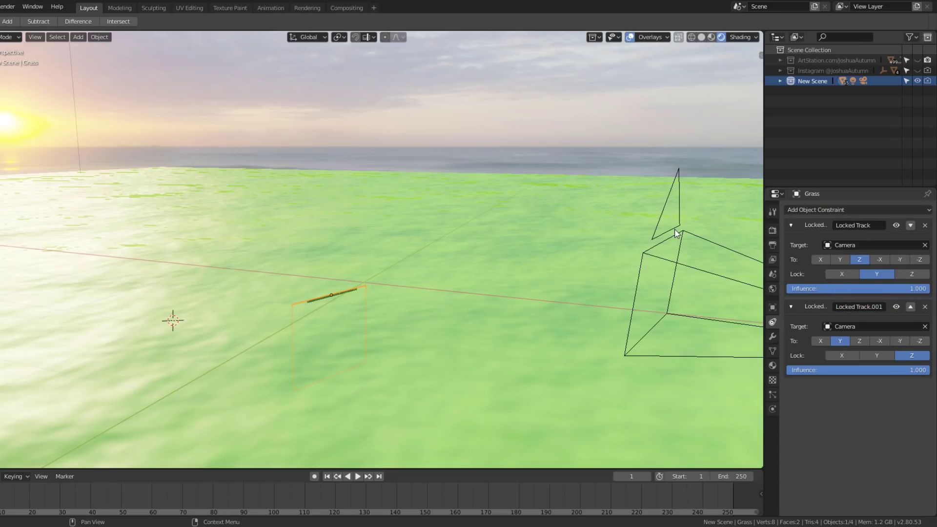
left_click(860, 341)
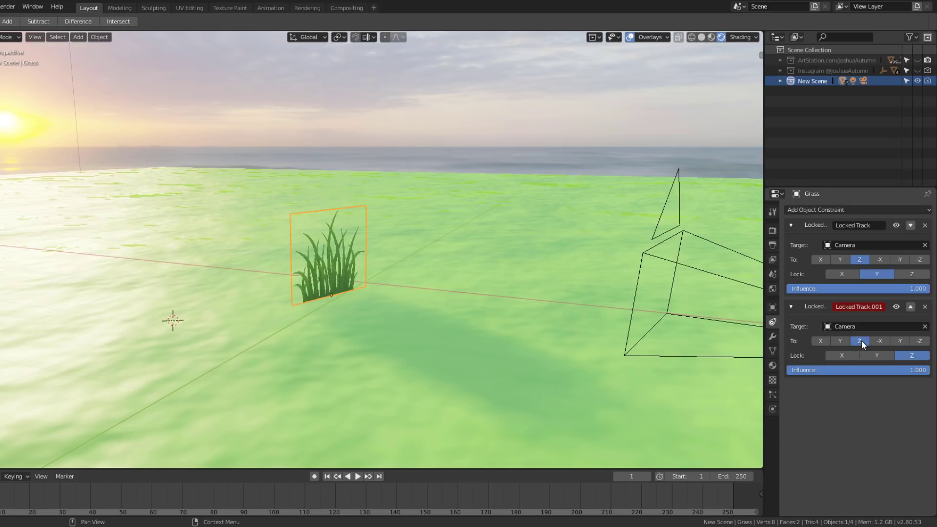
left_click(848, 353)
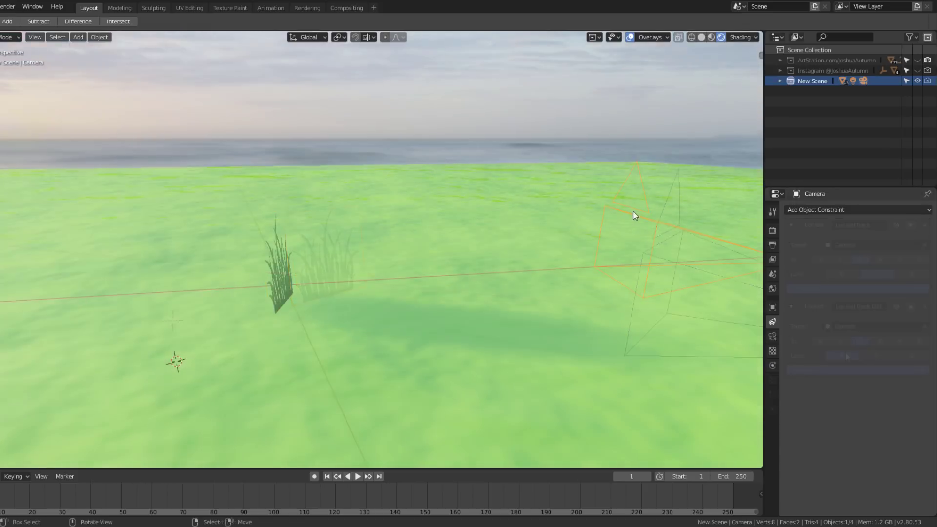
Step: Move the camera to a new spot and check the grass card turns to face it
key("g")
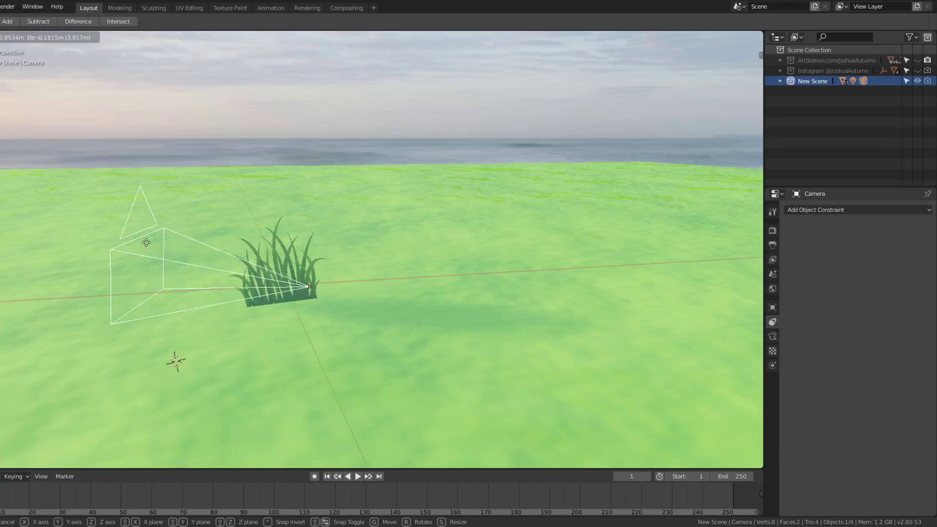
left_click(436, 213)
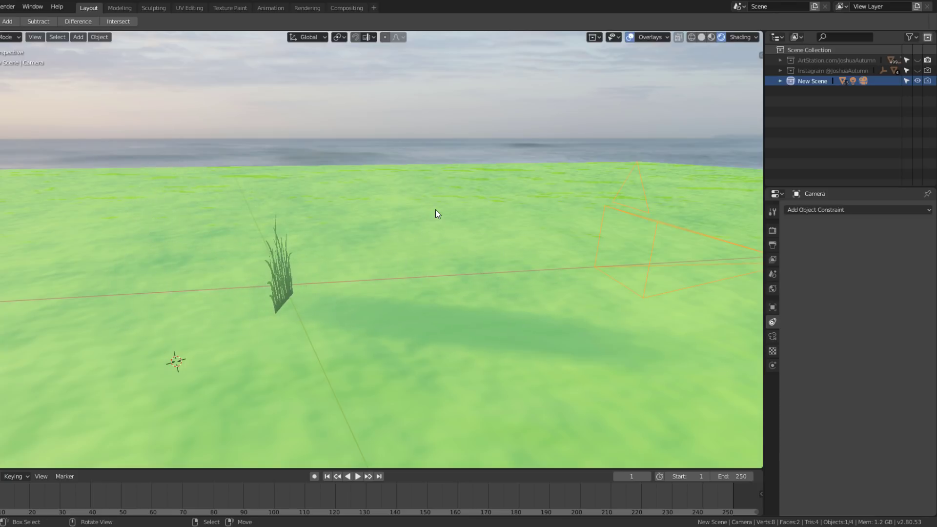
left_click(605, 215)
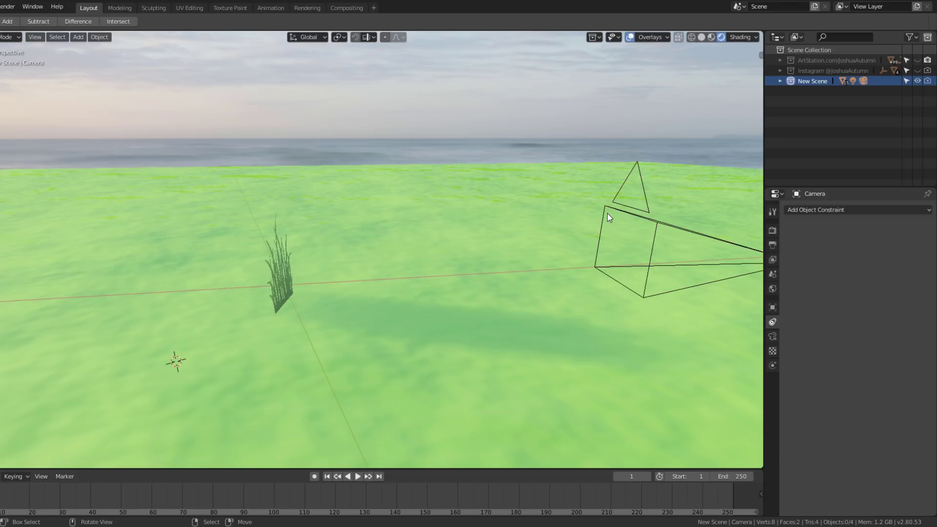
middle_click_drag(605, 214, 522, 228)
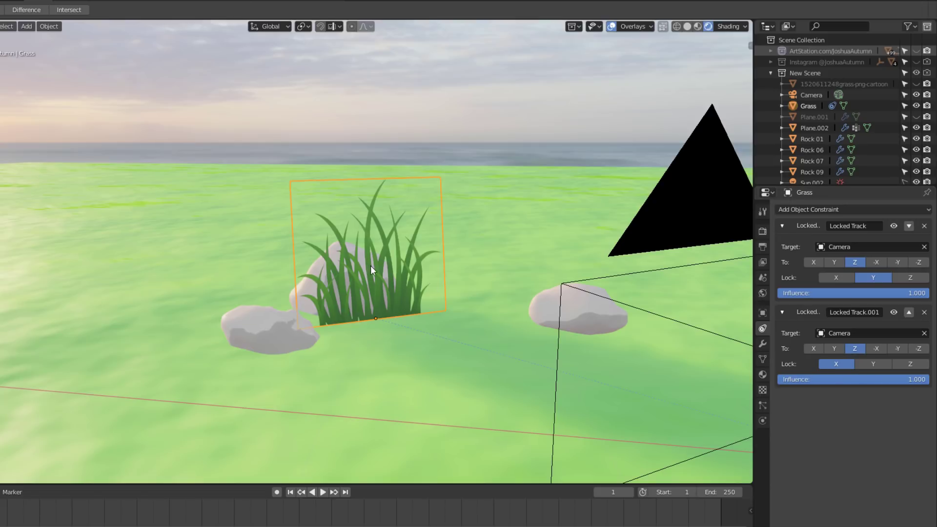
Step: Make Plane.002's hair particles render as Object, with Grass as the instance object
left_click(552, 384)
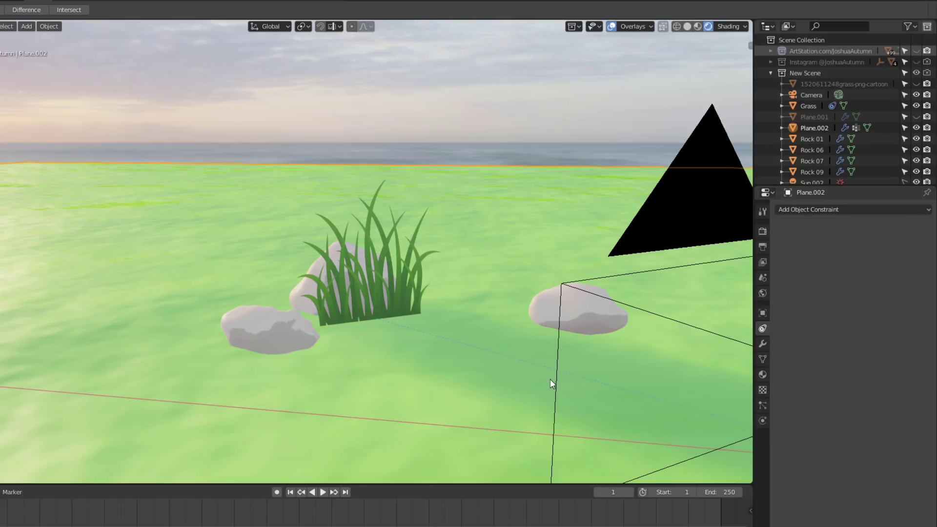
left_click(761, 404)
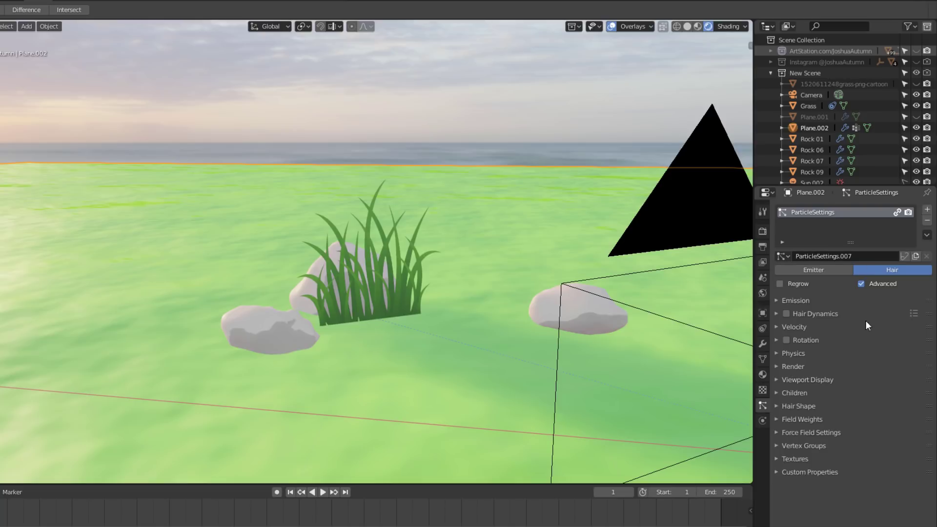
left_click(779, 367)
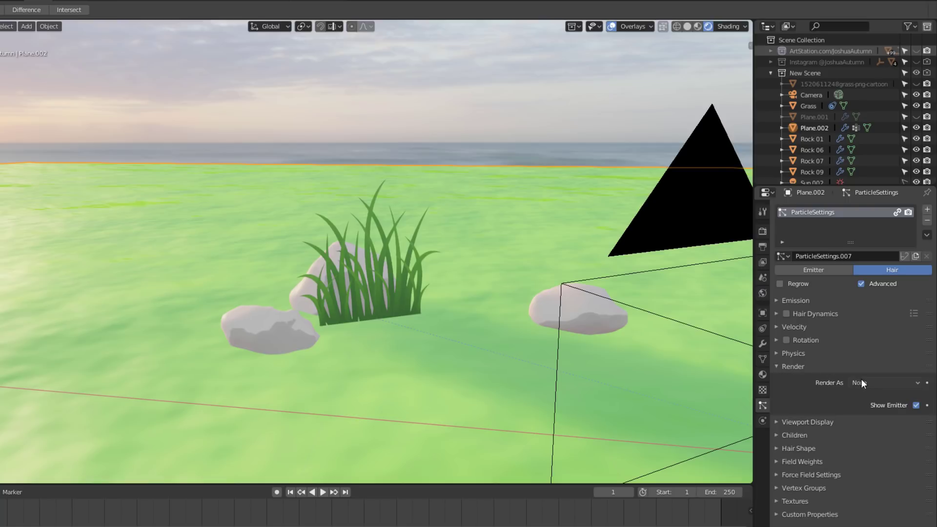
left_click(885, 385)
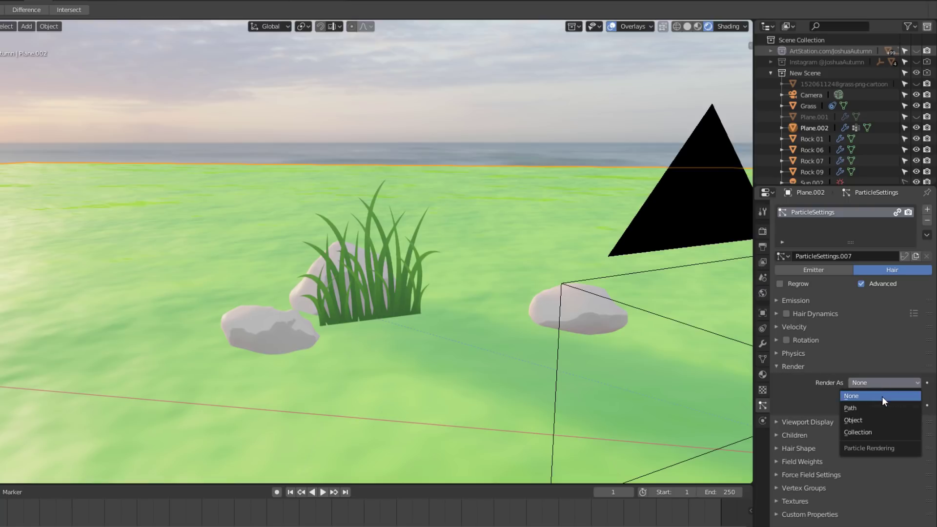
left_click(880, 420)
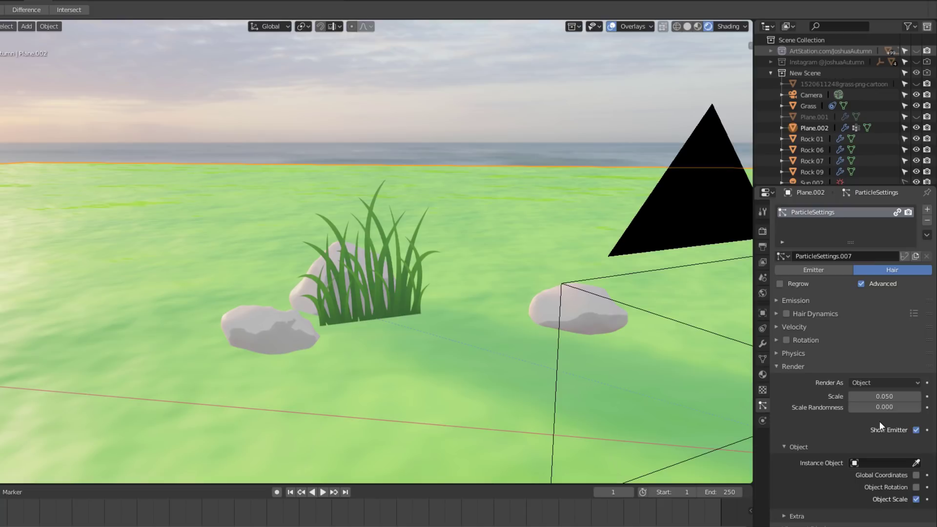
left_click(917, 464)
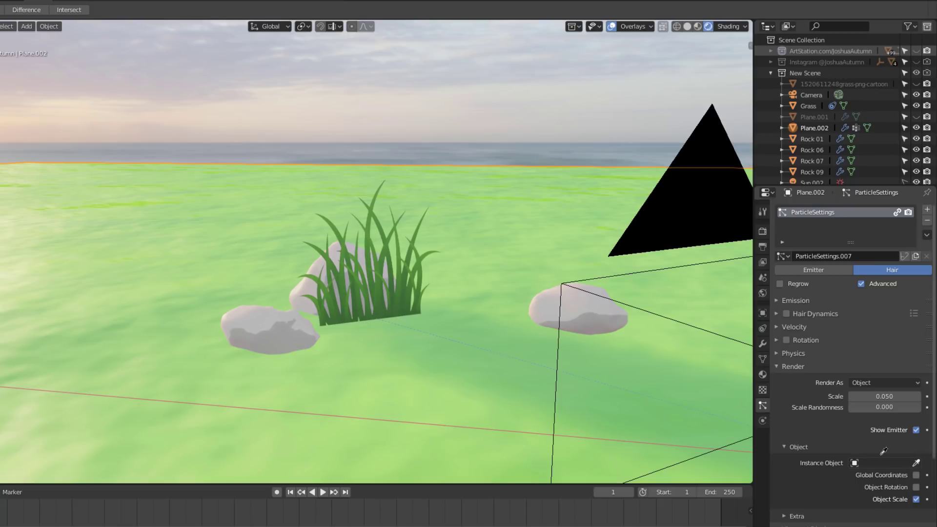
left_click(397, 301)
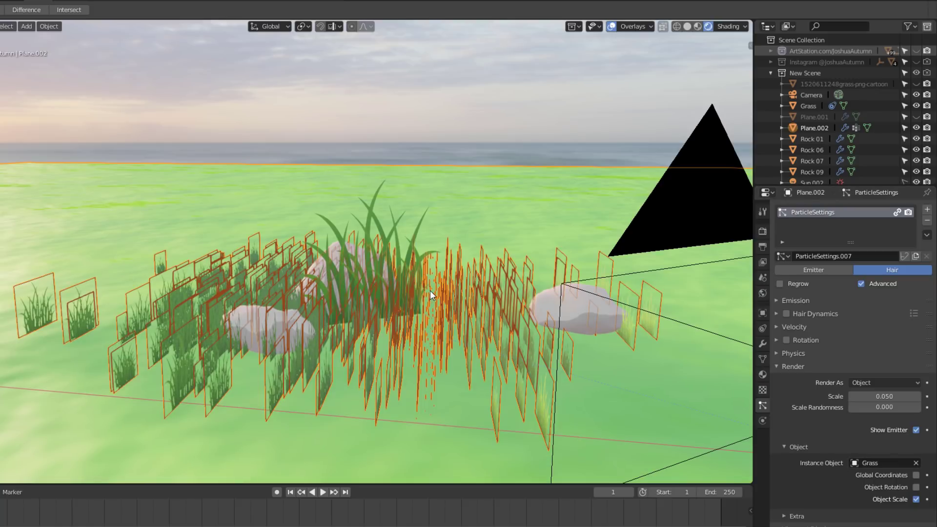
Step: Enable Object Rotation for the Grass particle instances and inspect the tilted cards
middle_click_drag(430, 291, 409, 290)
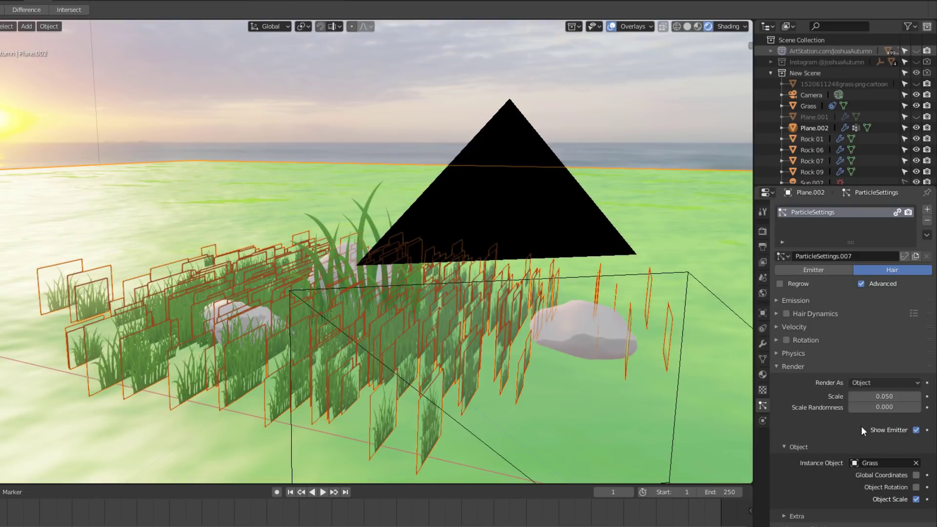
left_click(916, 488)
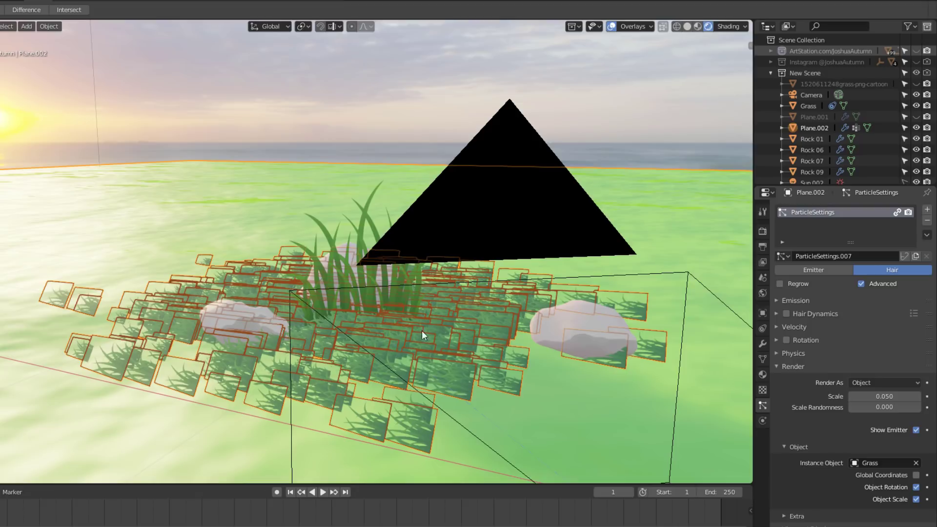
middle_click_drag(421, 330, 447, 337)
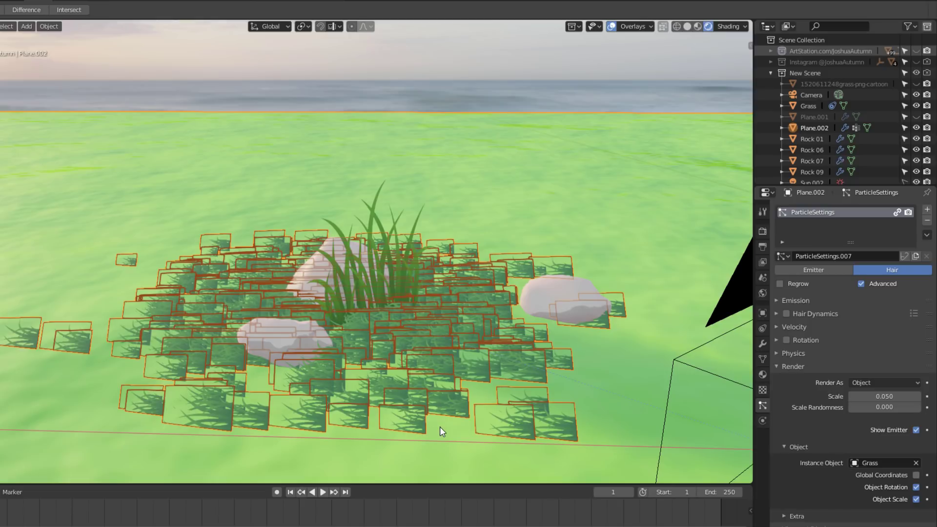
Step: Enable particle Rotation and set its Orientation Axis to Global X
left_click(777, 366)
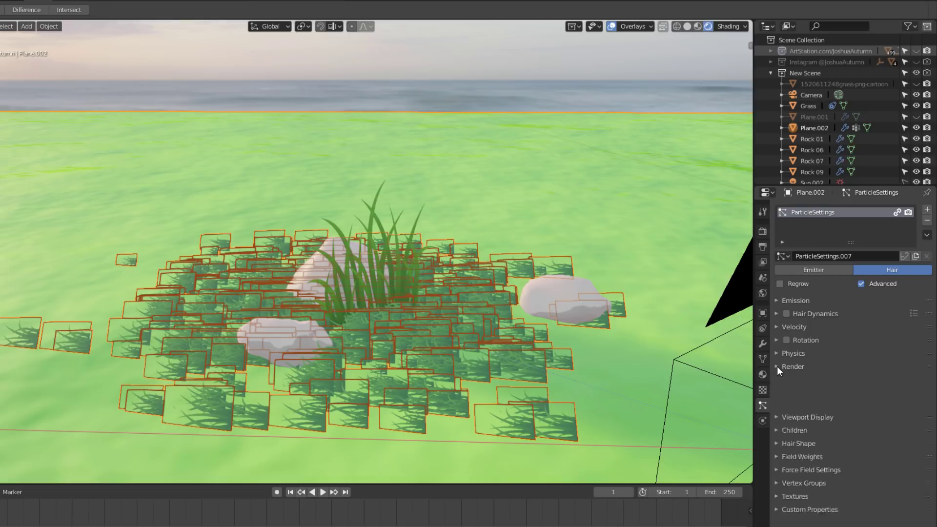
left_click(786, 340)
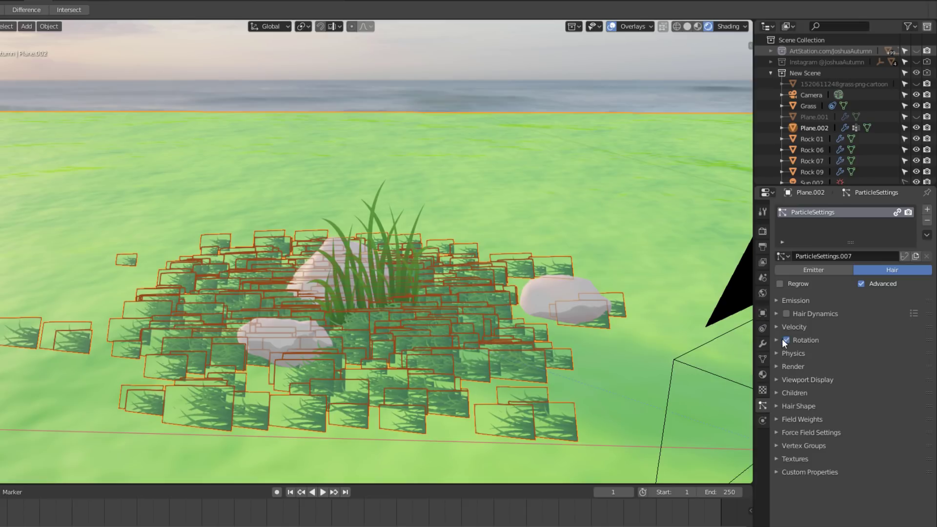
left_click(776, 340)
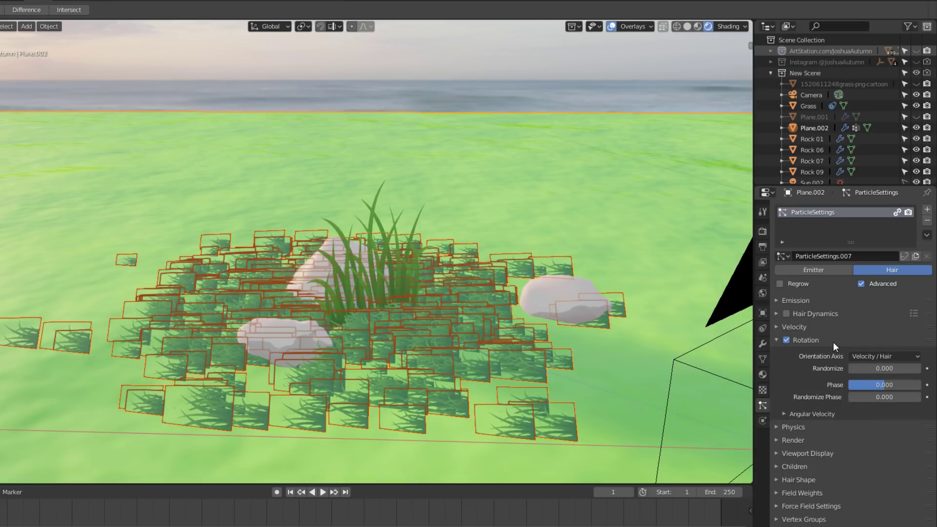
left_click(871, 354)
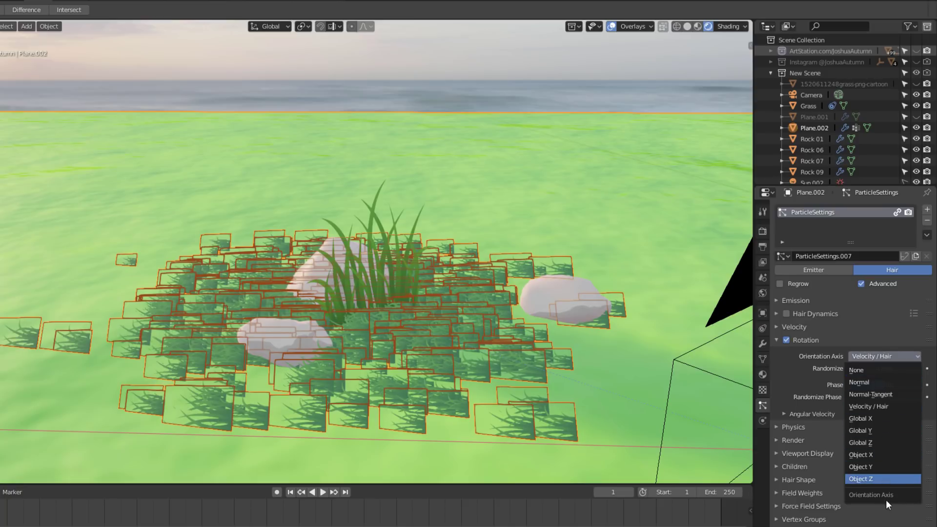
left_click(871, 417)
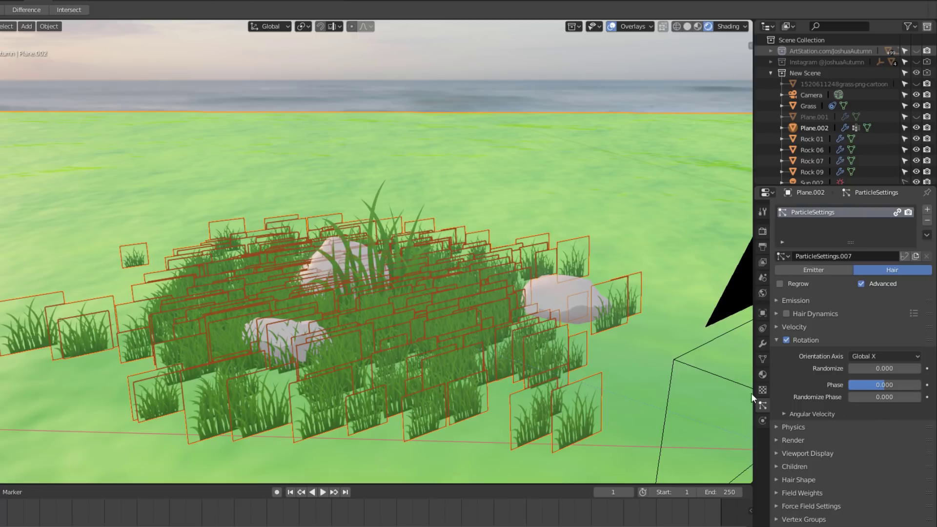
middle_click_drag(478, 323, 387, 238)
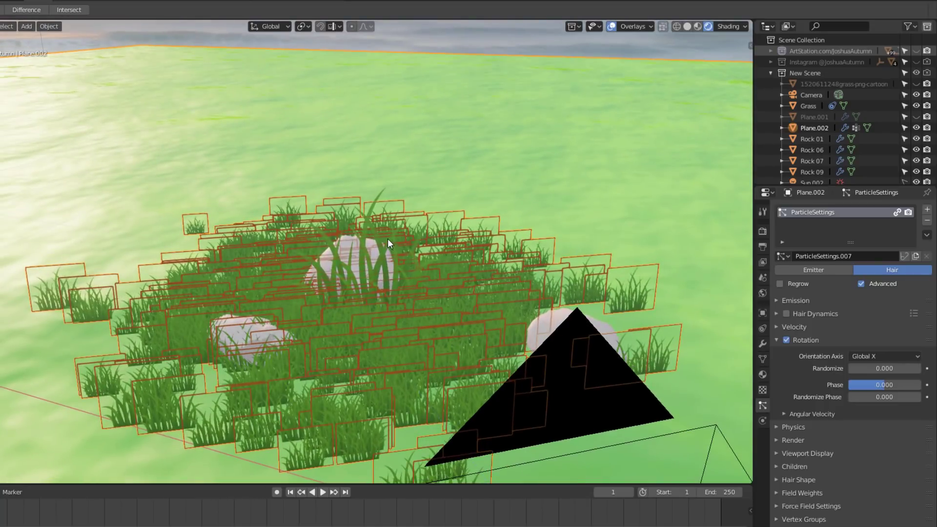
Step: Hide the original Grass plane and switch to the camera view with Numpad 0
left_click(367, 222)
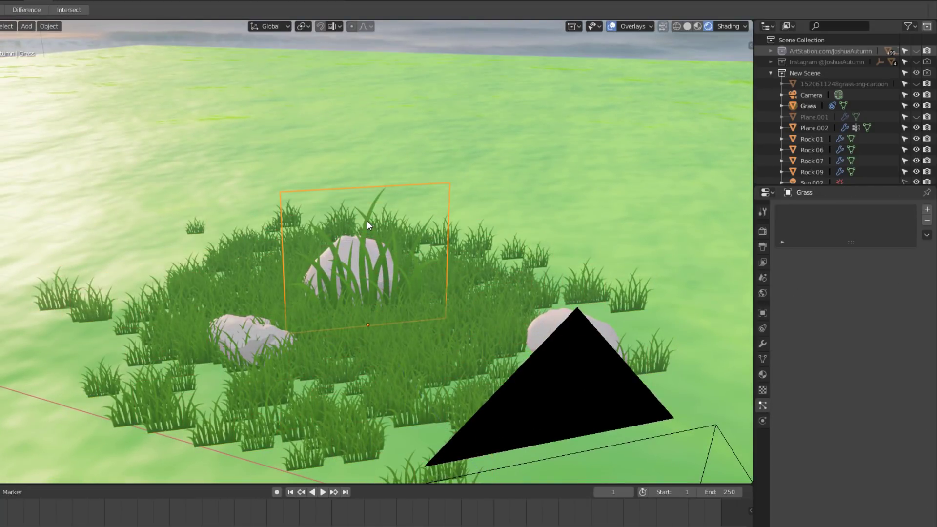
key("h")
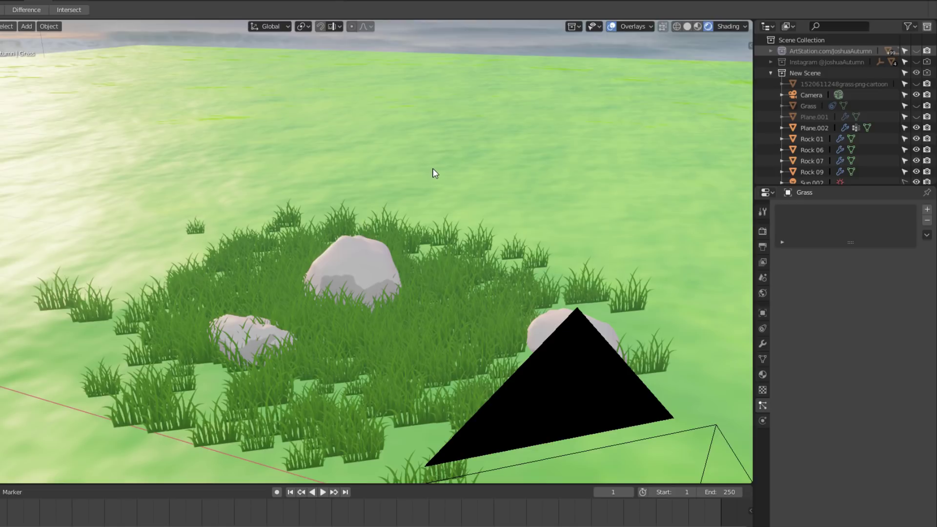
key("n")
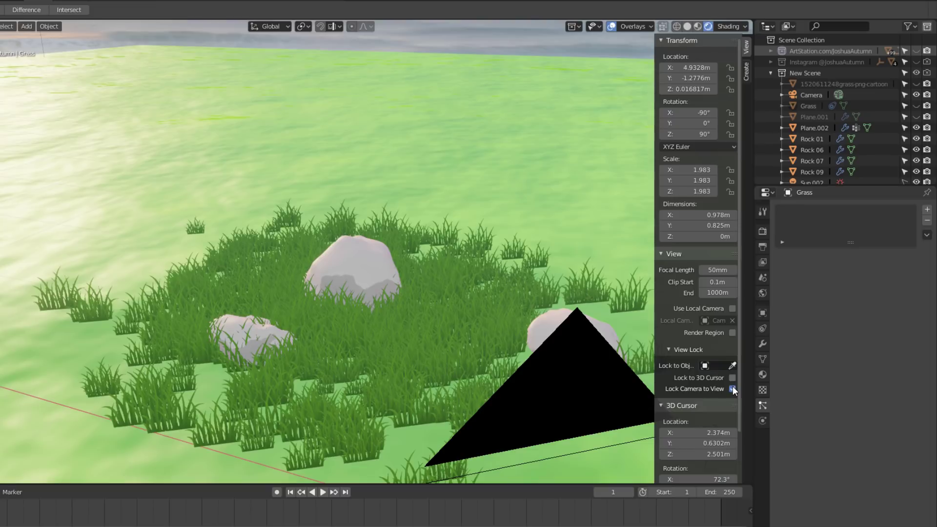
key("n")
key("KP_0")
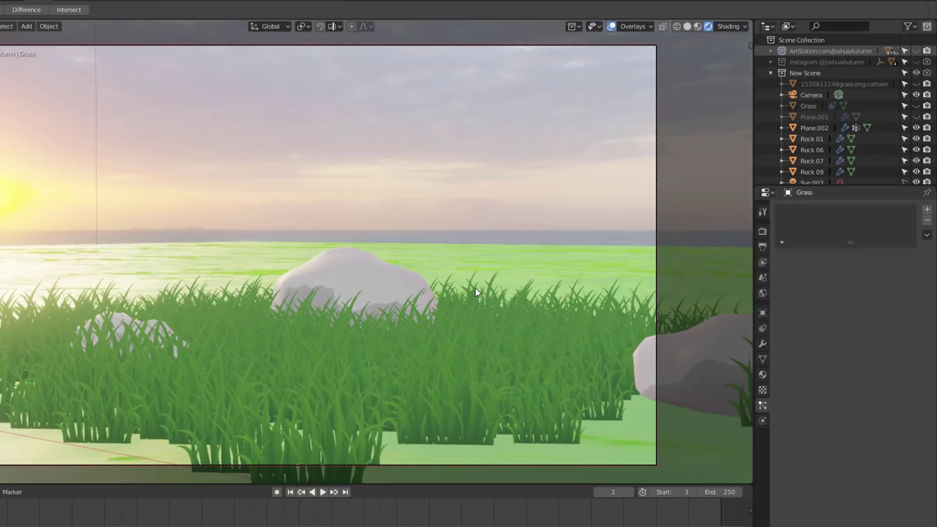